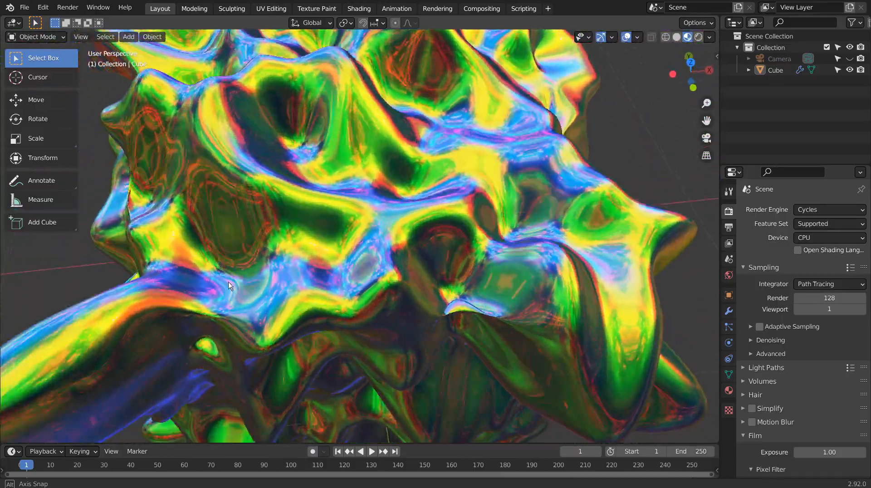
Hide the existing displaced cube in the scene and clear the selection.
{"action": "scroll", "coordinate": [237, 252], "scroll_direction": "up", "scroll_amount": 6}
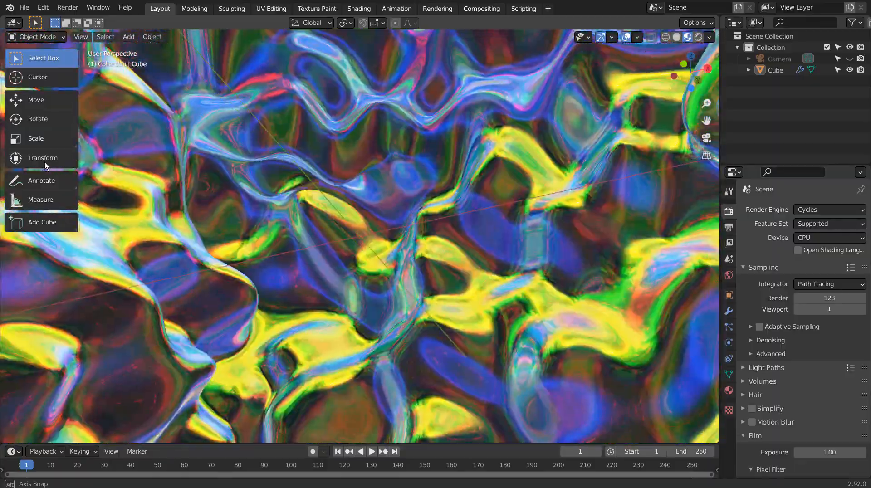
{"action": "scroll", "coordinate": [117, 244], "scroll_direction": "down", "scroll_amount": 5}
{"action": "scroll", "coordinate": [348, 268], "scroll_direction": "down", "scroll_amount": 4}
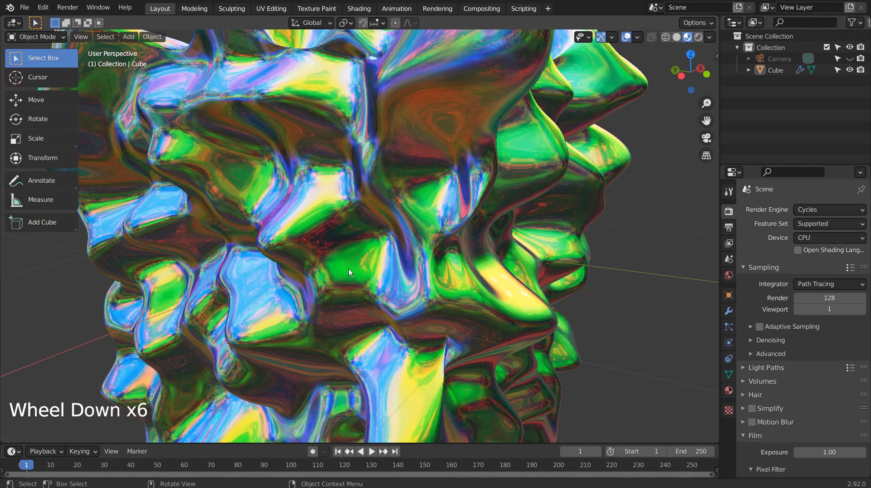
{"action": "triple_click", "coordinate": [364, 267]}
{"action": "key", "text": "h"}
{"action": "left_click", "coordinate": [375, 166]}
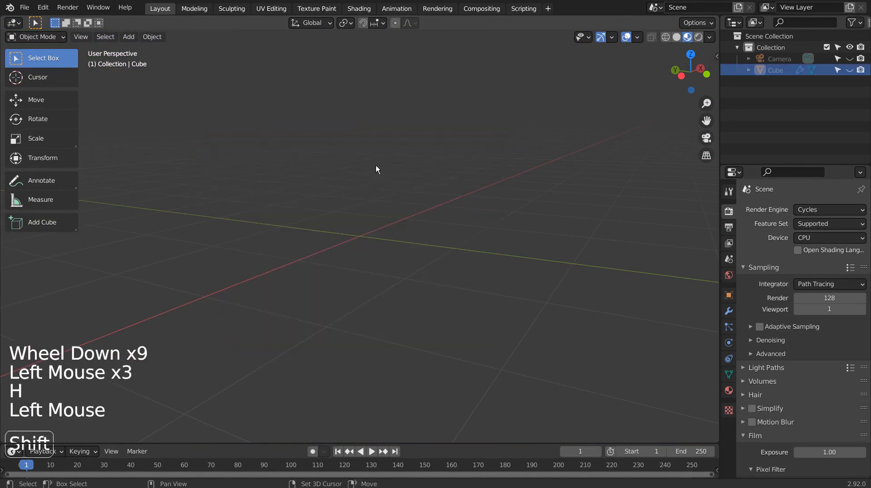
Add a new cube mesh at the scene origin.
{"action": "key", "text": "shift+a"}
{"action": "mouse_move", "coordinate": [375, 165]}
{"action": "left_click", "coordinate": [466, 175]}
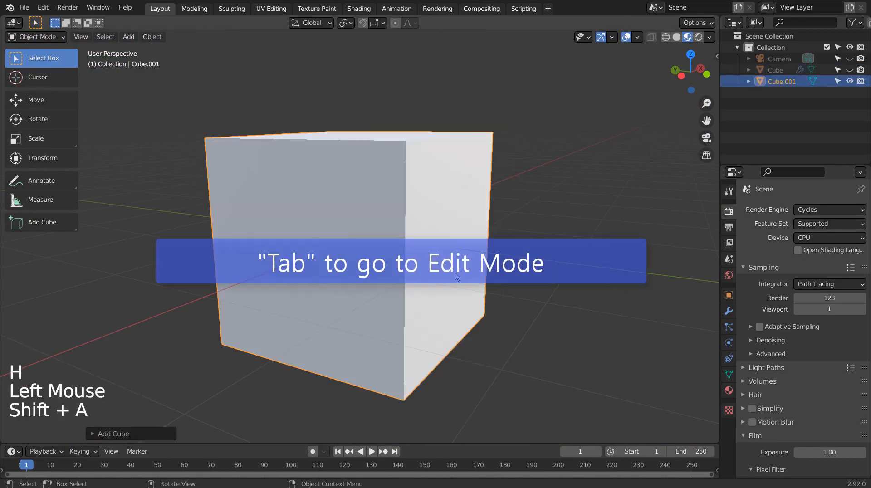
Subdivide the new cube's whole mesh with 15 cuts in Edit Mode, and return to Object Mode.
{"action": "key", "text": "Tab"}
{"action": "right_click", "coordinate": [455, 276]}
{"action": "left_click", "coordinate": [455, 275]}
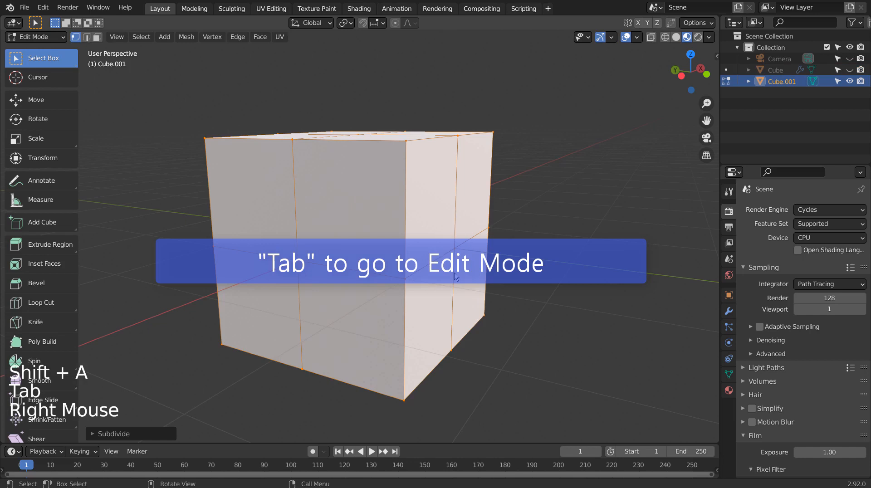
{"action": "left_click", "coordinate": [133, 434]}
{"action": "key", "text": "Return"}
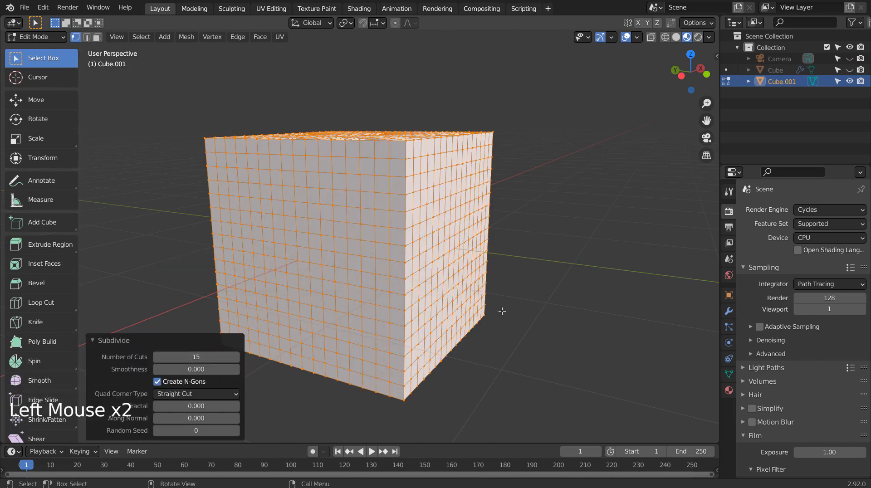
{"action": "key", "text": "Tab"}
Add a Displace modifier to the new cube and assign it the existing Voronoi texture named Texture.
{"action": "middle_click_drag", "start_coordinate": [620, 297], "coordinate": [633, 335]}
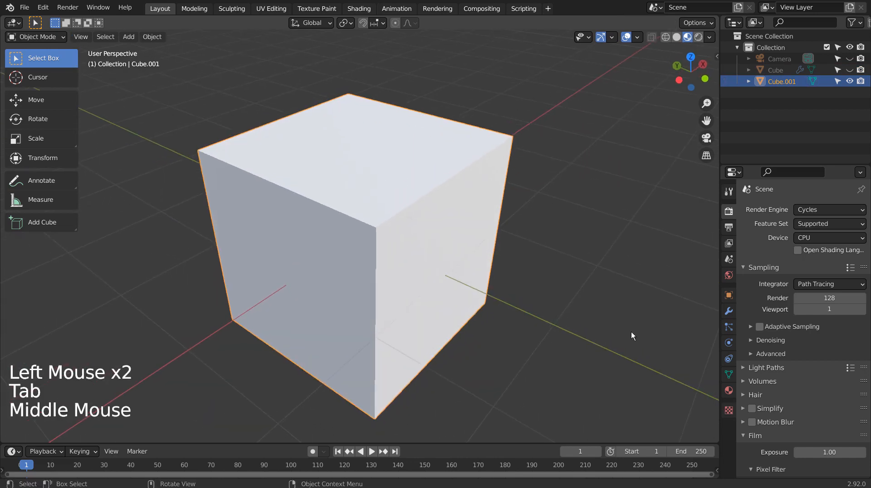
{"action": "left_click", "coordinate": [729, 411]}
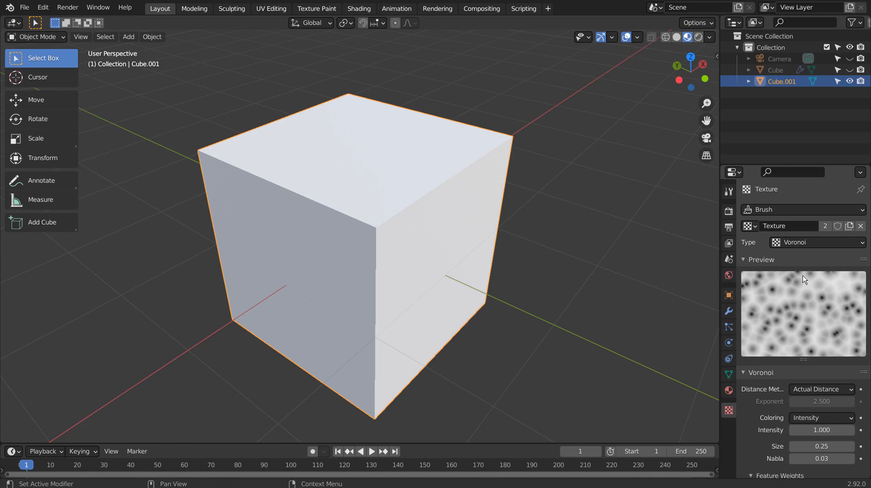
{"action": "left_click", "coordinate": [728, 311]}
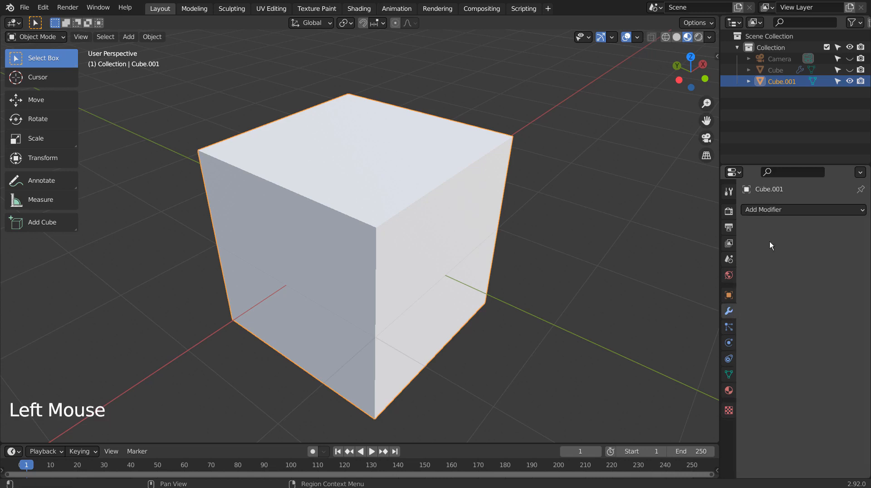
{"action": "left_click", "coordinate": [778, 210]}
{"action": "left_click", "coordinate": [735, 275]}
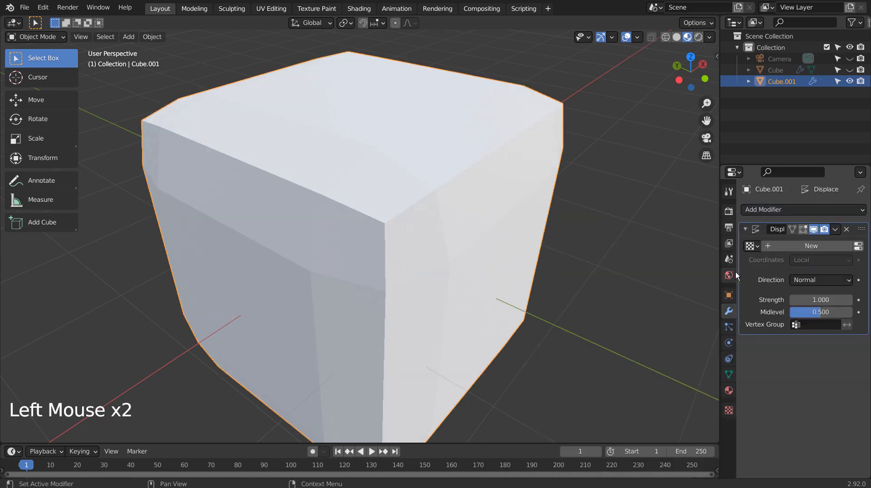
{"action": "left_click", "coordinate": [755, 248]}
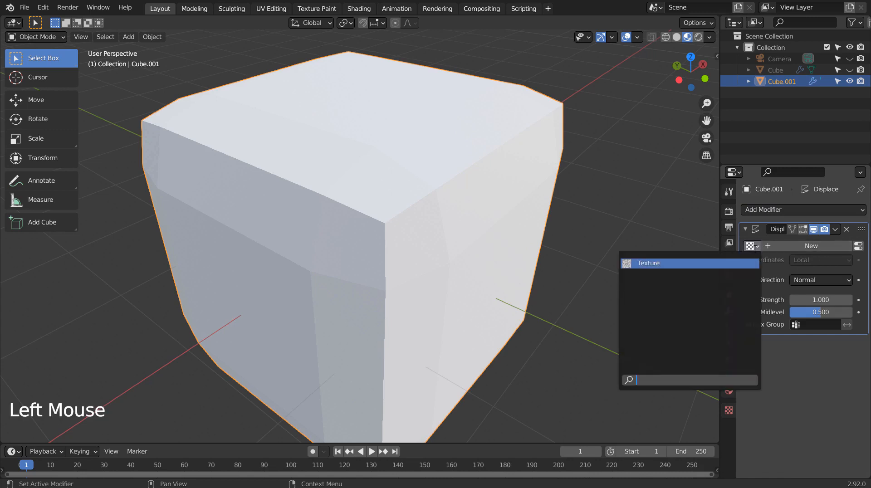
{"action": "left_click", "coordinate": [661, 260]}
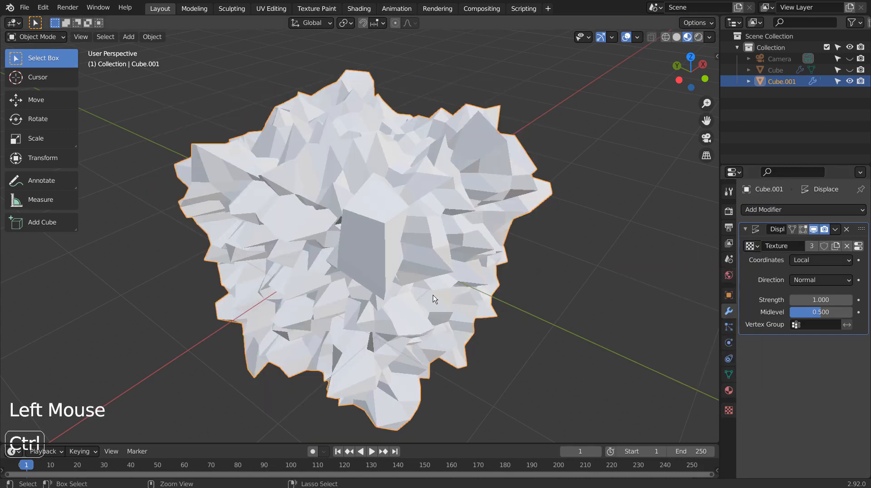
Add a level 3 Subdivision Surface modifier to the displaced cube and shade it smooth.
{"action": "key", "text": "ctrl+3"}
{"action": "right_click", "coordinate": [376, 240]}
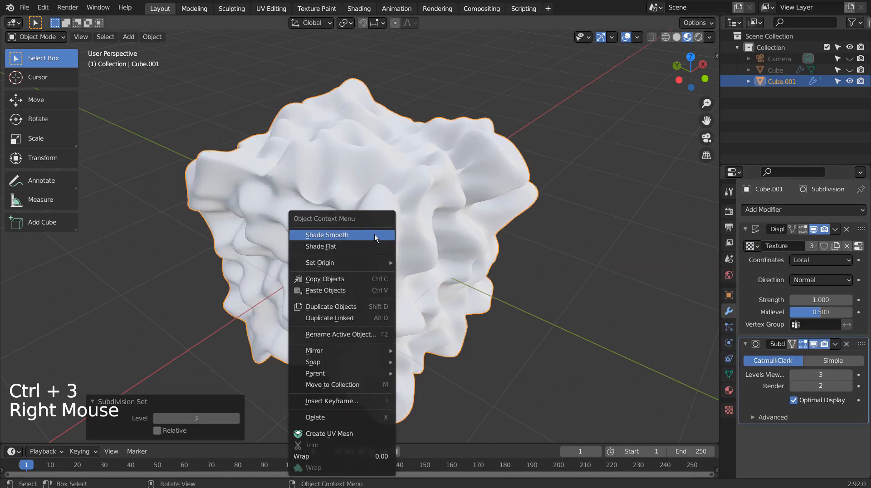
{"action": "left_click", "coordinate": [374, 234]}
Assign the existing multicoloured glossy material named Material to the new cube.
{"action": "middle_click_drag", "start_coordinate": [358, 283], "coordinate": [521, 283]}
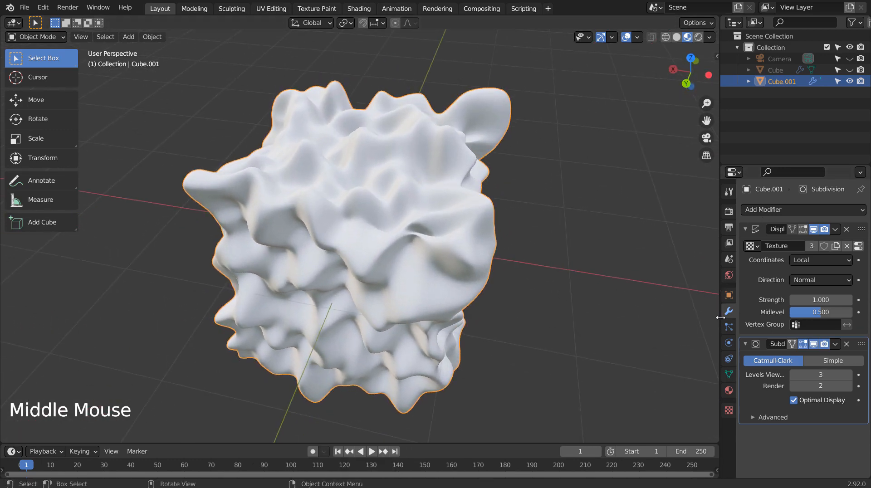
{"action": "left_click", "coordinate": [728, 390]}
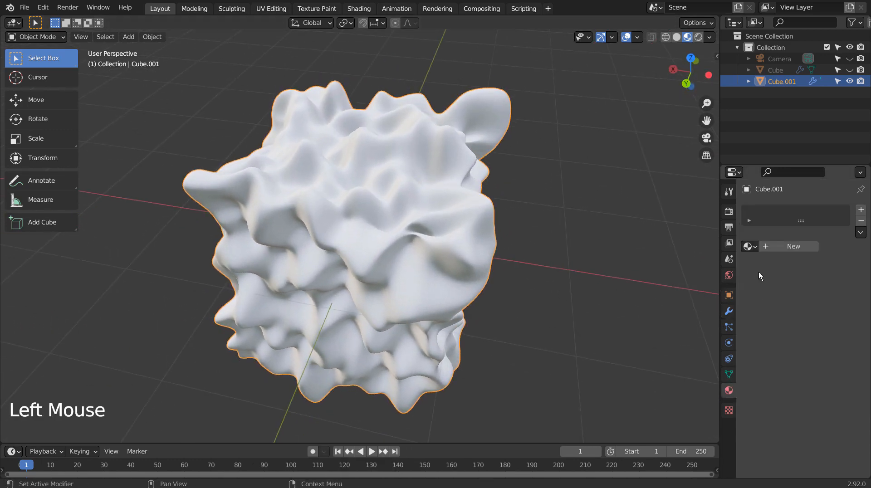
{"action": "left_click", "coordinate": [756, 244]}
{"action": "left_click", "coordinate": [715, 264]}
Switch to the Shading workspace and maximize the shader node editor showing the cube's material.
{"action": "middle_click_drag", "start_coordinate": [631, 297], "coordinate": [328, 319]}
{"action": "scroll", "coordinate": [329, 319], "scroll_direction": "up", "scroll_amount": 4}
{"action": "middle_click_drag", "start_coordinate": [600, 345], "coordinate": [548, 336]}
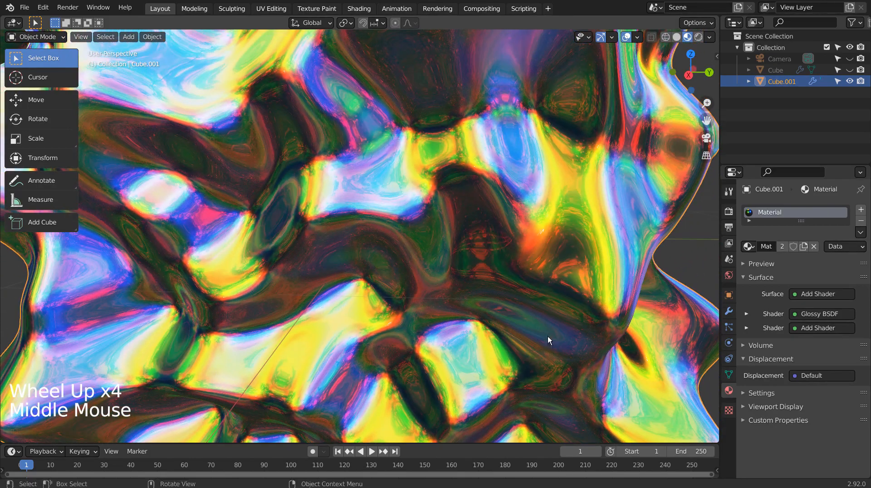
{"action": "left_click", "coordinate": [356, 9]}
{"action": "key", "text": "ctrl+space"}
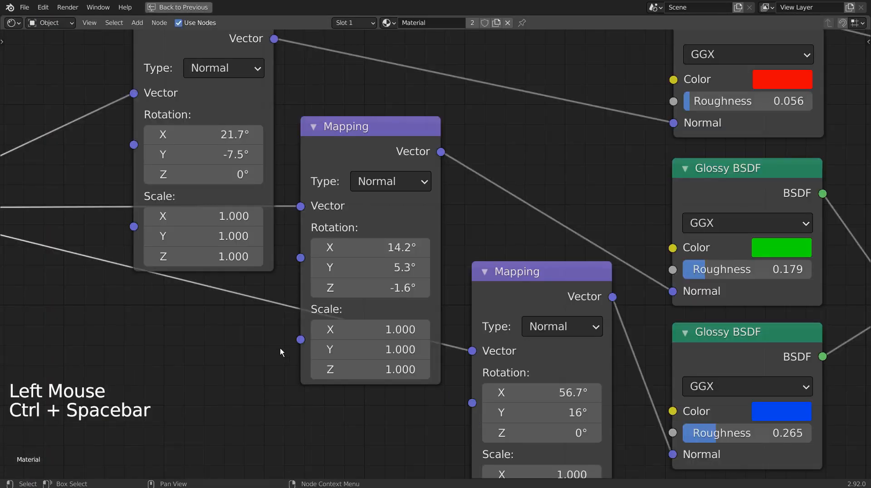
Move the Geometry, Add Shader and Material Output nodes into a more compact arrangement, and restore the full workspace layout.
{"action": "scroll", "coordinate": [355, 331], "scroll_direction": "down", "scroll_amount": 6}
{"action": "left_click_drag", "start_coordinate": [53, 194], "coordinate": [180, 160]}
{"action": "middle_click_drag", "start_coordinate": [630, 265], "coordinate": [544, 277], "text": "shift"}
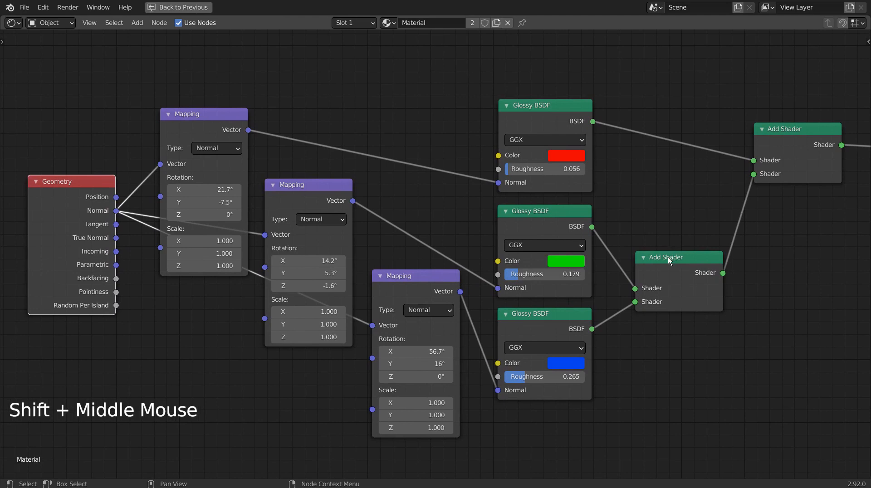
{"action": "left_click_drag", "start_coordinate": [653, 250], "coordinate": [631, 256]}
{"action": "left_click_drag", "start_coordinate": [805, 128], "coordinate": [688, 136]}
{"action": "middle_click_drag", "start_coordinate": [688, 136], "coordinate": [506, 145], "text": "shift"}
{"action": "left_click_drag", "start_coordinate": [742, 137], "coordinate": [578, 230]}
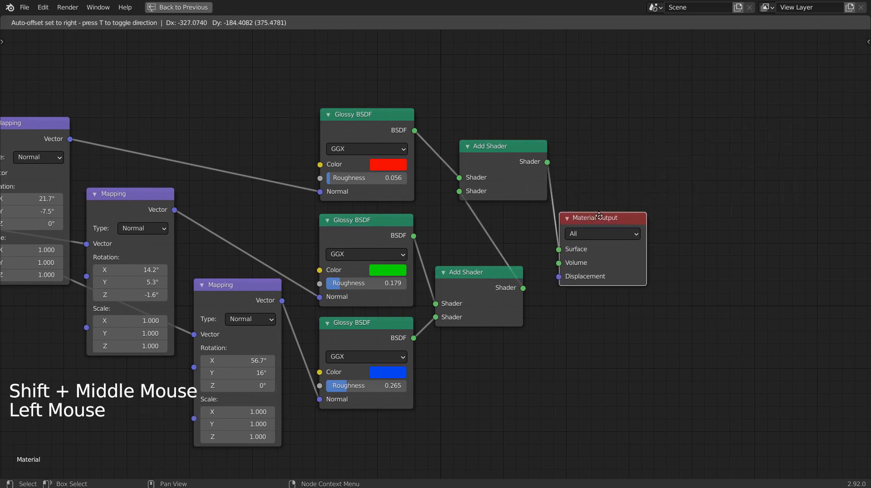
{"action": "middle_click_drag", "start_coordinate": [429, 250], "coordinate": [604, 221], "text": "shift"}
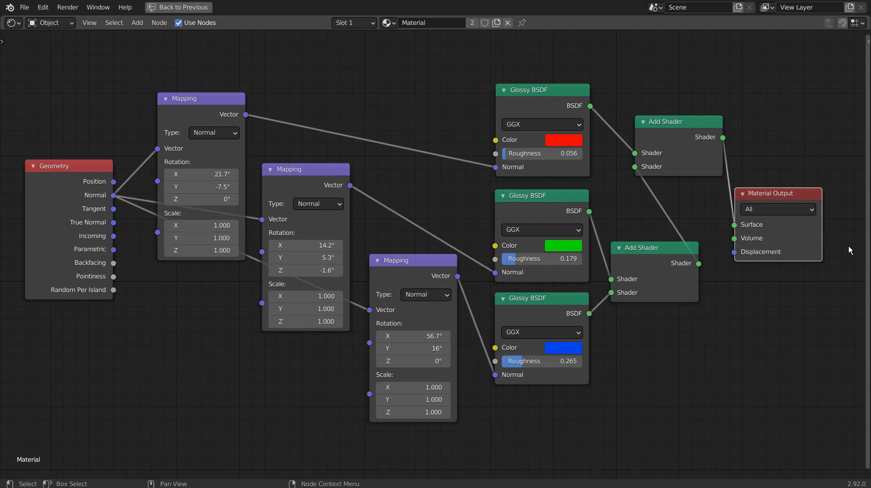
{"action": "key", "text": "ctrl+space"}
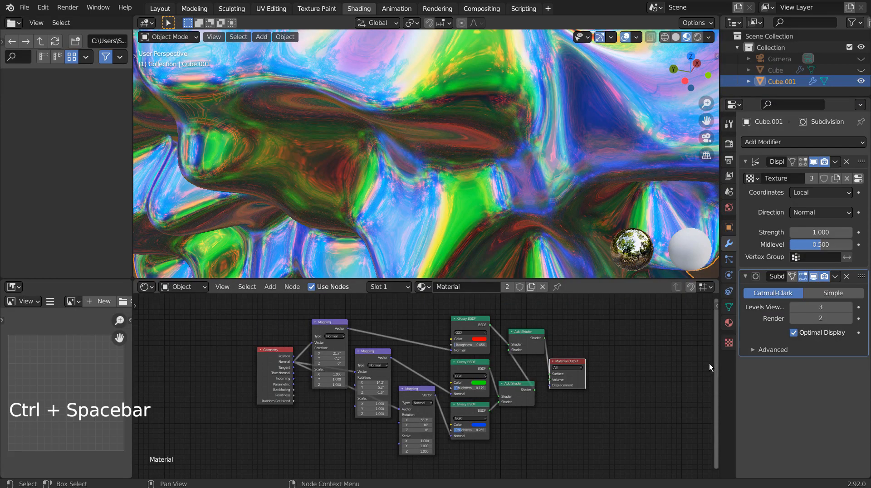
Try X rotations of 21° and 160° and a Y rotation of -95.2° on the red shader's Mapping node.
{"action": "scroll", "coordinate": [275, 348], "scroll_direction": "up", "scroll_amount": 11}
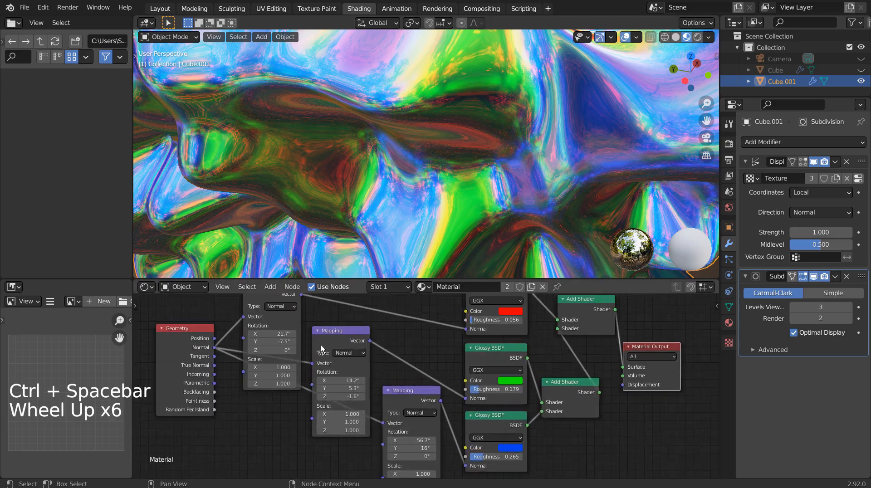
{"action": "middle_click_drag", "start_coordinate": [276, 348], "coordinate": [375, 412], "text": "shift"}
{"action": "mouse_move", "coordinate": [299, 372]}
{"action": "left_mouse_down"}
{"action": "mouse_move", "coordinate": [308, 372]}
{"action": "mouse_move", "coordinate": [295, 372]}
{"action": "left_mouse_up"}
{"action": "scroll", "coordinate": [476, 160], "scroll_direction": "down", "scroll_amount": 5}
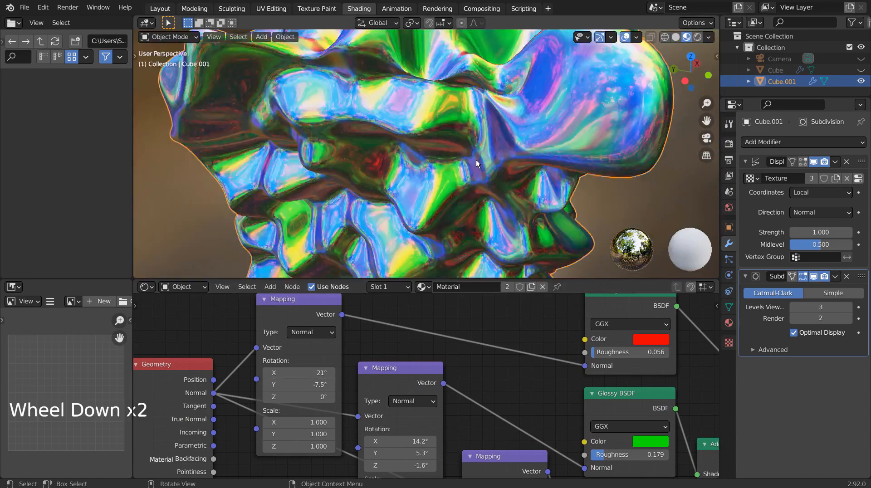
{"action": "left_click", "coordinate": [300, 372]}
{"action": "left_click_drag", "start_coordinate": [299, 372], "coordinate": [322, 372]}
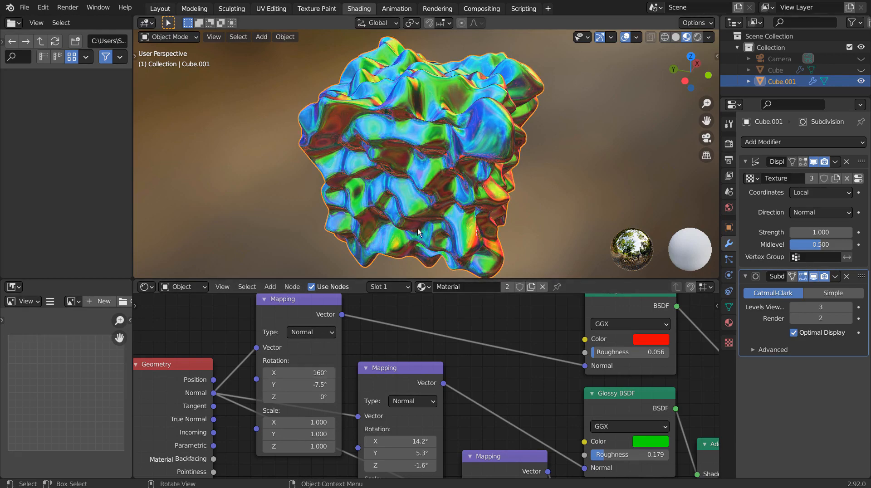
{"action": "middle_click_drag", "start_coordinate": [417, 228], "coordinate": [385, 203]}
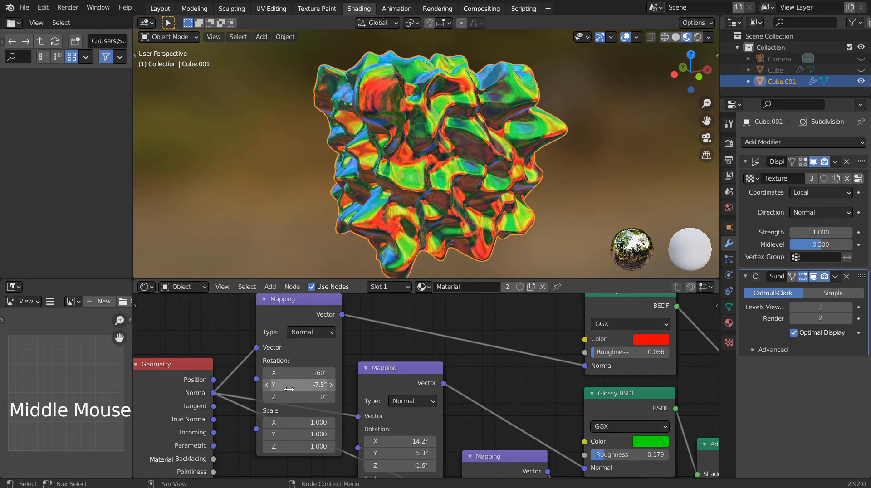
{"action": "mouse_move", "coordinate": [287, 384]}
{"action": "left_mouse_down"}
{"action": "mouse_move", "coordinate": [353, 384]}
{"action": "mouse_move", "coordinate": [274, 384]}
{"action": "left_mouse_up"}
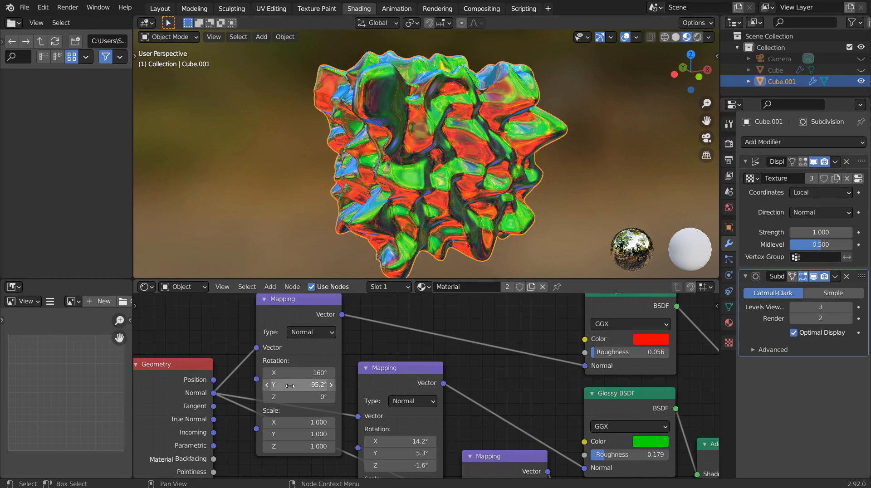
Set the X and Y rotation of the red shader's Mapping node to 15°.
{"action": "type", "text": "15"}
{"action": "key", "text": "Tab"}
{"action": "type", "text": "15"}
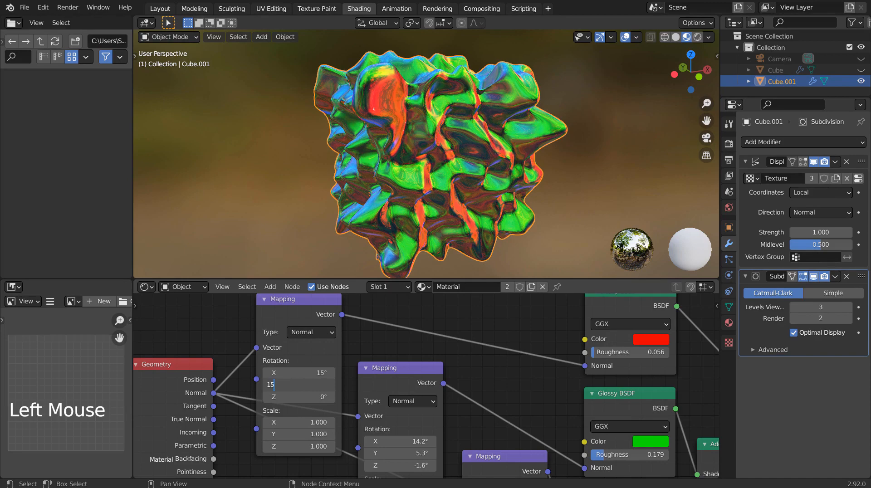
{"action": "key", "text": "Return"}
Adjust the green shader's Mapping rotation to X 31.8° and Y -16.1°, and the red shader's Mapping Y rotation to -19.2°.
{"action": "left_click_drag", "start_coordinate": [395, 442], "coordinate": [500, 453]}
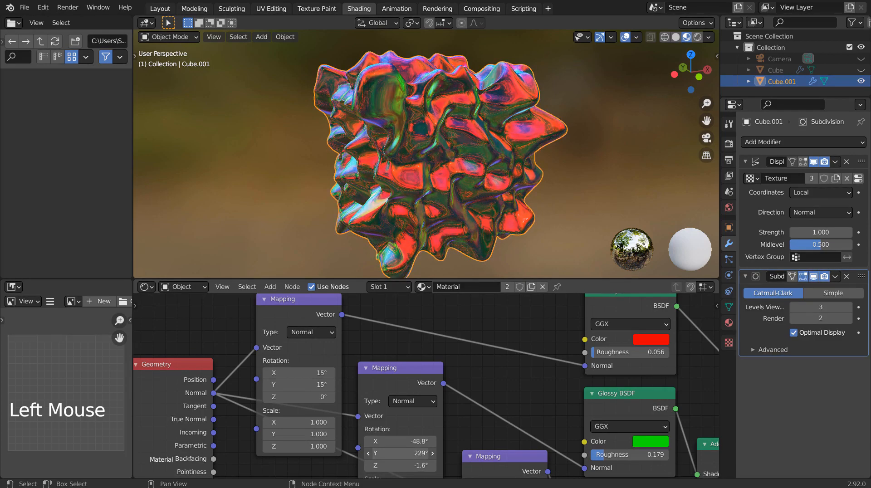
{"action": "middle_click_drag", "start_coordinate": [586, 203], "coordinate": [399, 272]}
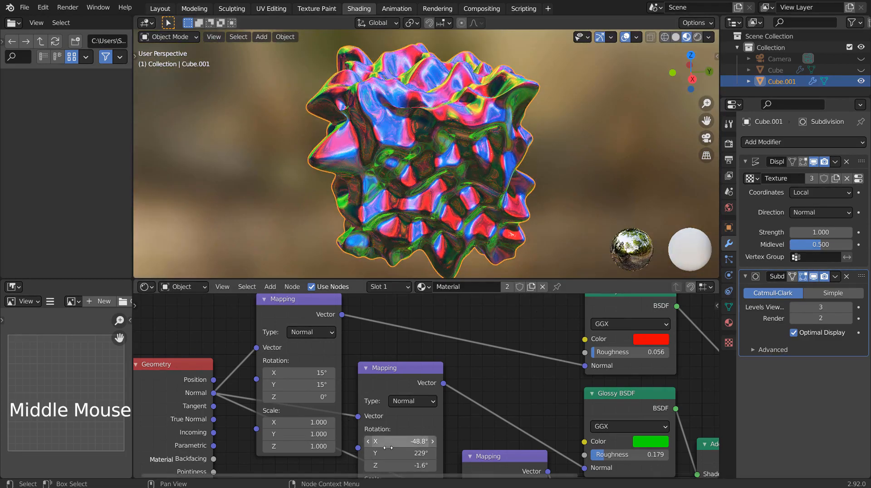
{"action": "left_click_drag", "start_coordinate": [388, 451], "coordinate": [443, 441]}
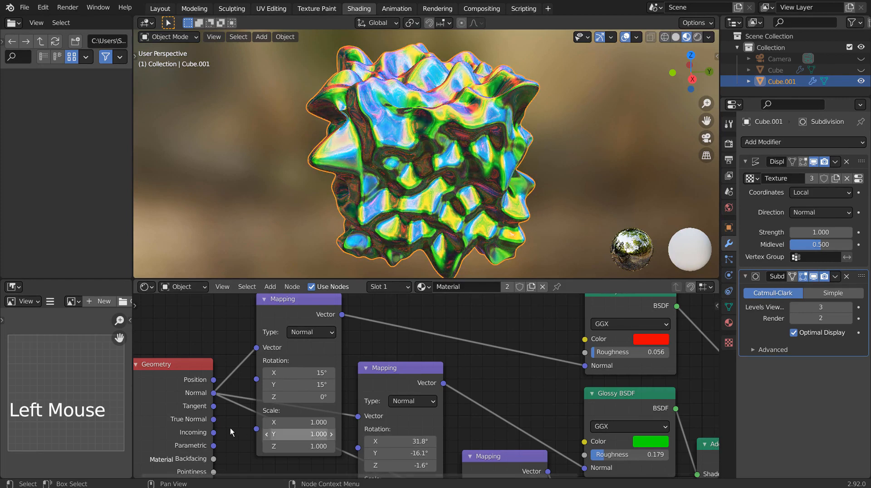
{"action": "left_click_drag", "start_coordinate": [299, 385], "coordinate": [284, 385]}
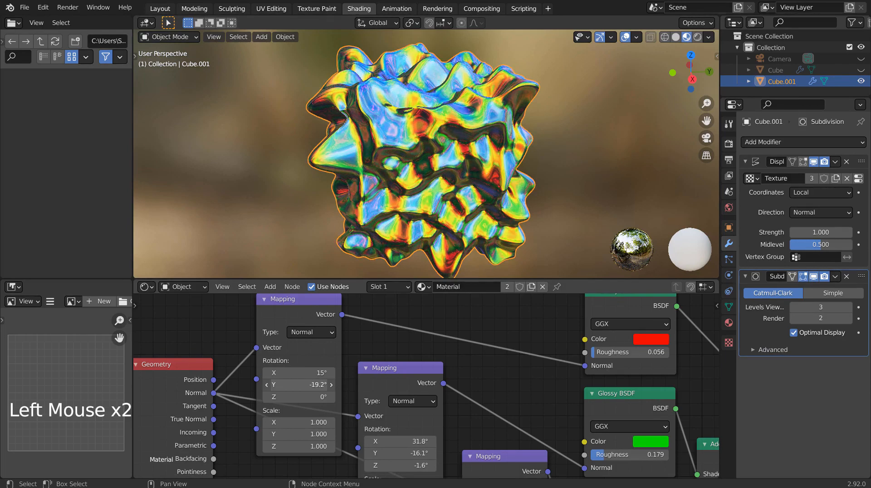
Adjust the rotation of the blue shader's Mapping node to X 92.9° and Y 16.2°.
{"action": "middle_click_drag", "start_coordinate": [535, 154], "coordinate": [396, 114]}
{"action": "scroll", "coordinate": [520, 339], "scroll_direction": "down", "scroll_amount": 3}
{"action": "middle_click_drag", "start_coordinate": [519, 342], "coordinate": [358, 295], "text": "shift"}
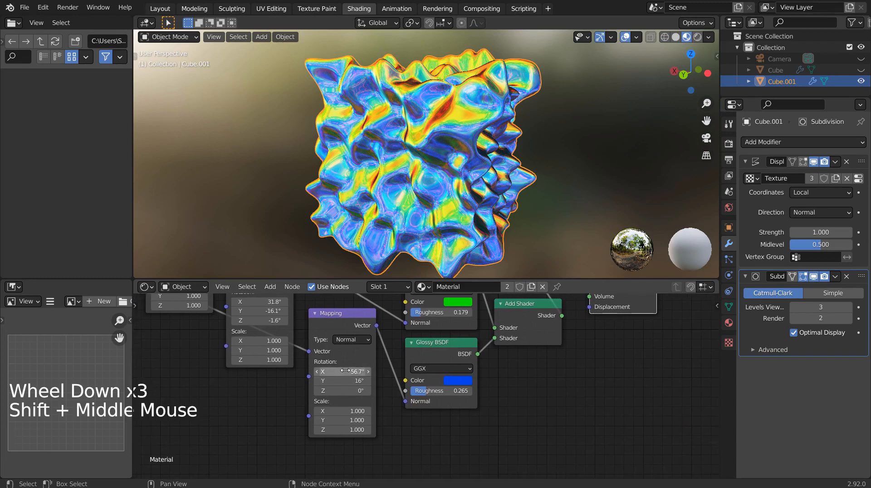
{"action": "mouse_move", "coordinate": [346, 371]}
{"action": "left_mouse_down"}
{"action": "mouse_move", "coordinate": [366, 371]}
{"action": "mouse_move", "coordinate": [327, 378]}
{"action": "mouse_move", "coordinate": [345, 378]}
{"action": "left_mouse_up"}
{"action": "middle_click_drag", "start_coordinate": [317, 236], "coordinate": [587, 216]}
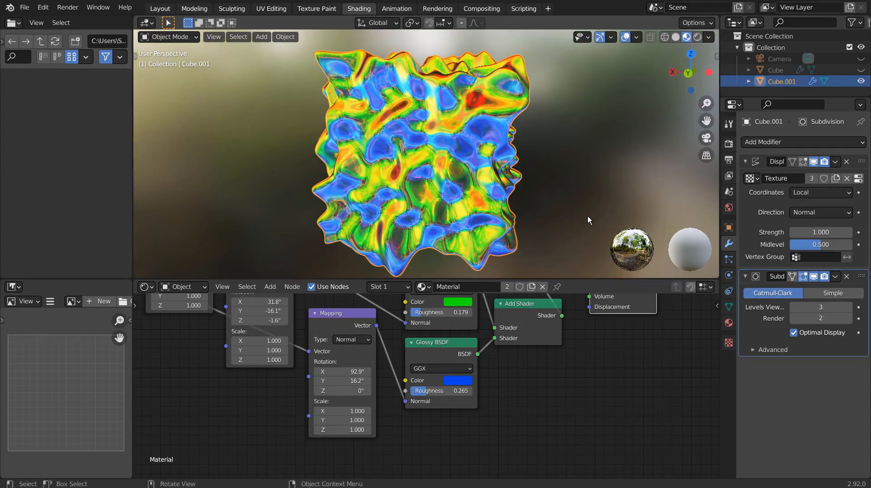
Try a roughness of 0.111 on the red Glossy BSDF shader.
{"action": "scroll", "coordinate": [566, 185], "scroll_direction": "up", "scroll_amount": 5}
{"action": "middle_click_drag", "start_coordinate": [530, 166], "coordinate": [526, 203]}
{"action": "scroll", "coordinate": [518, 191], "scroll_direction": "down", "scroll_amount": 3}
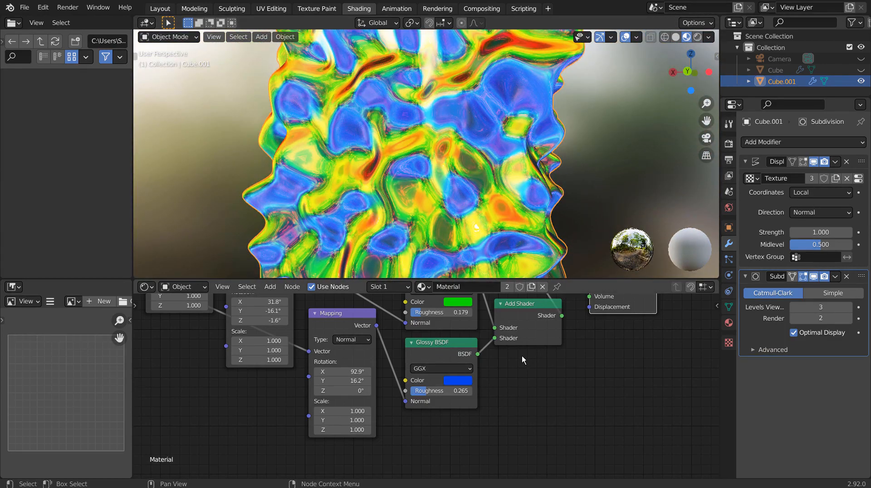
{"action": "scroll", "coordinate": [522, 355], "scroll_direction": "down", "scroll_amount": 2}
{"action": "middle_click_drag", "start_coordinate": [518, 341], "coordinate": [494, 390], "text": "shift"}
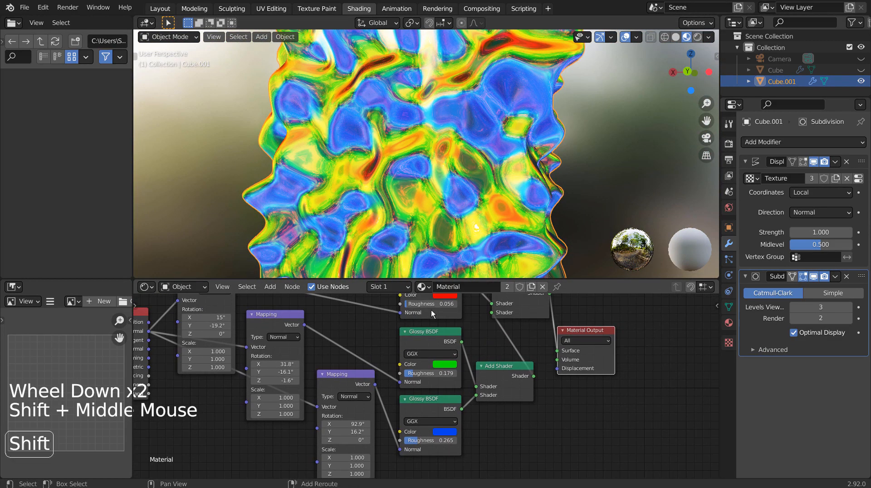
{"action": "middle_click_drag", "start_coordinate": [431, 312], "coordinate": [425, 328], "text": "shift"}
{"action": "mouse_move", "coordinate": [426, 319]}
{"action": "left_mouse_down"}
{"action": "mouse_move", "coordinate": [481, 319]}
{"action": "mouse_move", "coordinate": [409, 319]}
{"action": "left_mouse_up"}
{"action": "left_click_drag", "start_coordinate": [419, 319], "coordinate": [414, 319]}
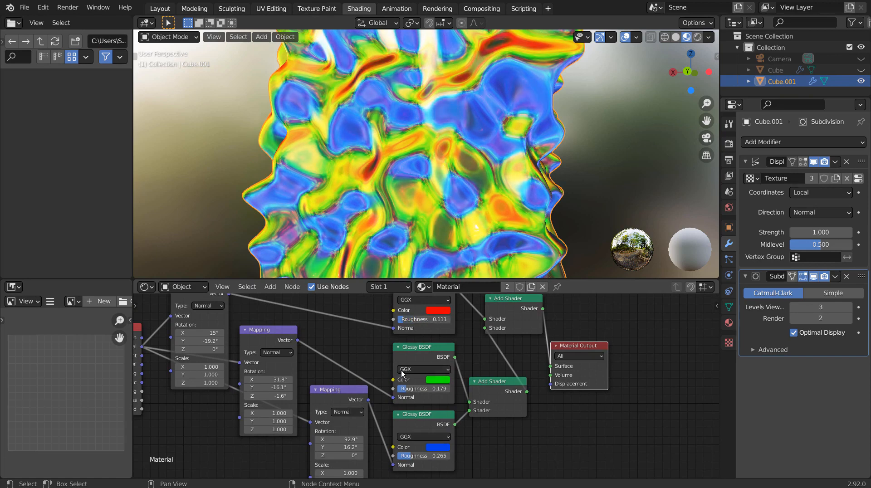
Set the roughness of the green, blue and red Glossy BSDF shaders to 0.000.
{"action": "mouse_move", "coordinate": [402, 394]}
{"action": "left_mouse_down"}
{"action": "mouse_move", "coordinate": [412, 389]}
{"action": "mouse_move", "coordinate": [390, 389]}
{"action": "mouse_move", "coordinate": [403, 388]}
{"action": "left_mouse_up"}
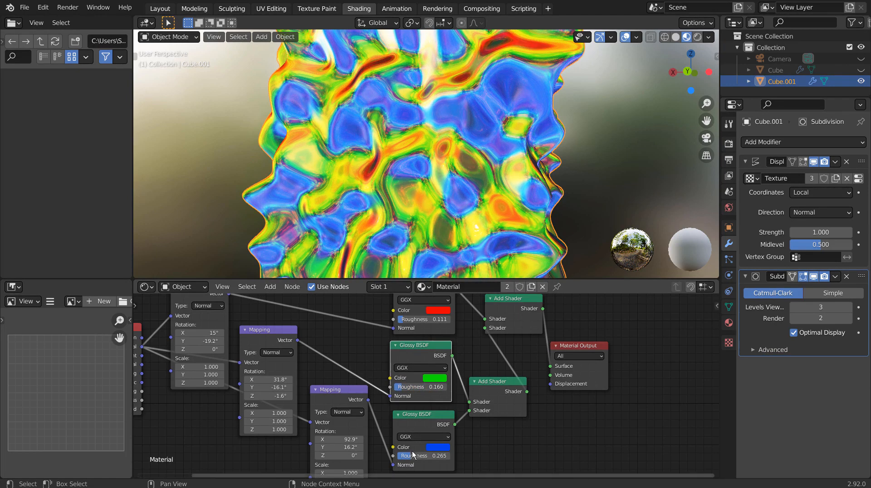
{"action": "mouse_move", "coordinate": [415, 459]}
{"action": "left_mouse_down"}
{"action": "mouse_move", "coordinate": [448, 458]}
{"action": "mouse_move", "coordinate": [424, 458]}
{"action": "left_mouse_up"}
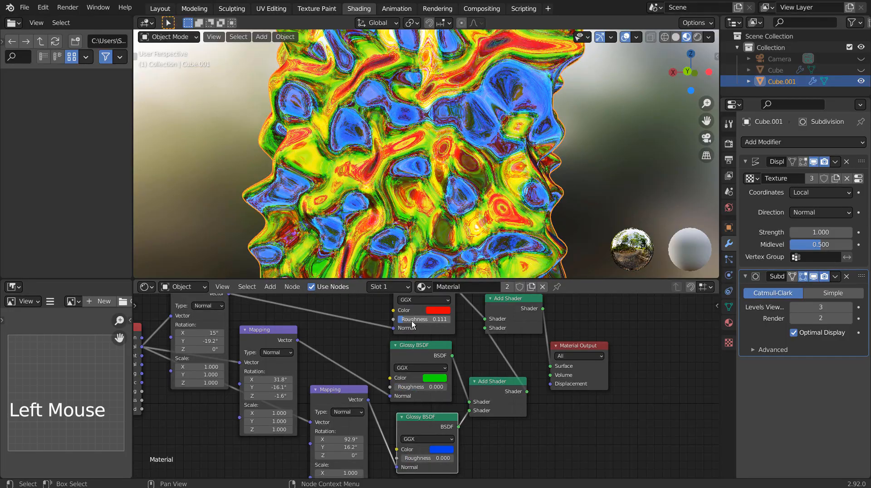
Inspect the iridescent reflections on the displaced cube up close from several angles, switching to the Layout workspace for a larger view.
{"action": "middle_click_drag", "start_coordinate": [433, 191], "coordinate": [303, 195]}
{"action": "scroll", "coordinate": [349, 201], "scroll_direction": "up", "scroll_amount": 6}
{"action": "scroll", "coordinate": [350, 200], "scroll_direction": "up", "scroll_amount": 4}
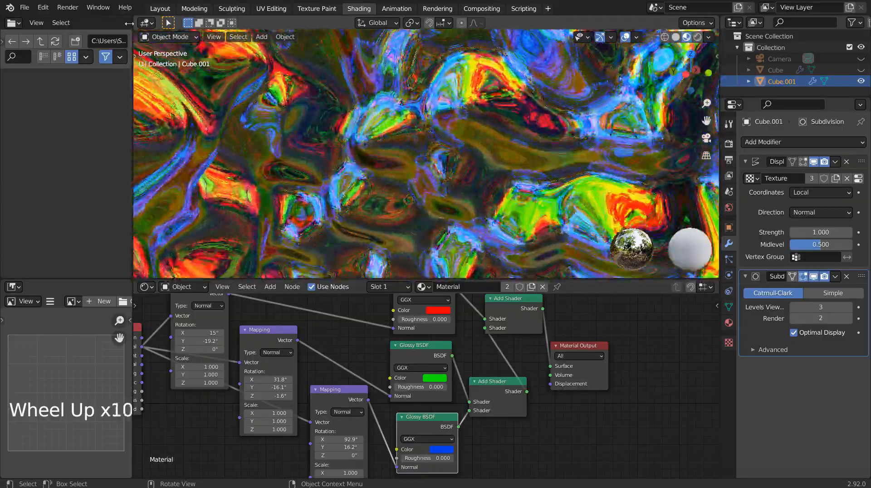
{"action": "left_click", "coordinate": [152, 9]}
{"action": "scroll", "coordinate": [320, 148], "scroll_direction": "up", "scroll_amount": 9}
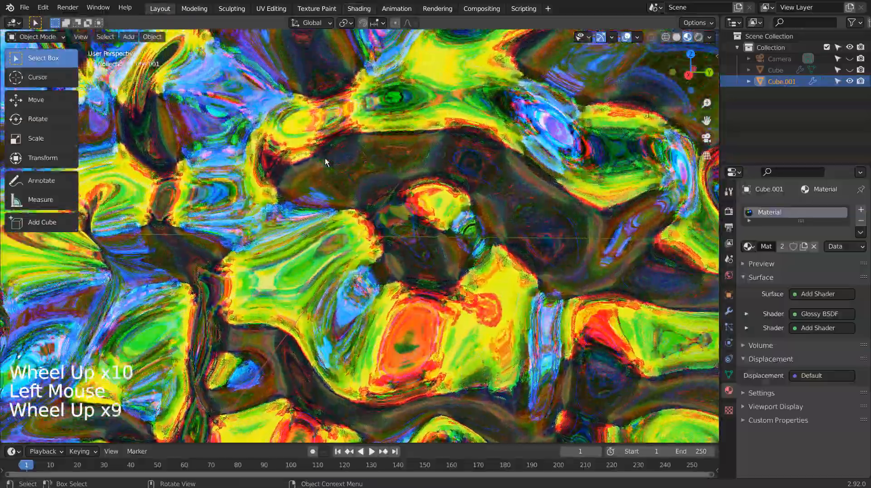
{"action": "mouse_move", "coordinate": [323, 162]}
{"action": "middle_mouse_down"}
{"action": "mouse_move", "coordinate": [354, 175]}
{"action": "mouse_move", "coordinate": [464, 106]}
{"action": "mouse_move", "coordinate": [282, 97]}
{"action": "mouse_move", "coordinate": [223, 127]}
{"action": "mouse_move", "coordinate": [188, 163]}
{"action": "mouse_move", "coordinate": [189, 197]}
{"action": "mouse_move", "coordinate": [181, 161]}
{"action": "mouse_move", "coordinate": [190, 123]}
{"action": "mouse_move", "coordinate": [221, 75]}
{"action": "mouse_move", "coordinate": [312, 61]}
{"action": "mouse_move", "coordinate": [231, 132]}
{"action": "mouse_move", "coordinate": [150, 136]}
{"action": "mouse_move", "coordinate": [70, 99]}
{"action": "mouse_move", "coordinate": [204, 150]}
{"action": "mouse_move", "coordinate": [385, 195]}
{"action": "mouse_move", "coordinate": [624, 177]}
{"action": "mouse_move", "coordinate": [257, 107]}
{"action": "mouse_move", "coordinate": [263, 74]}
{"action": "mouse_move", "coordinate": [221, 103]}
{"action": "middle_mouse_up"}
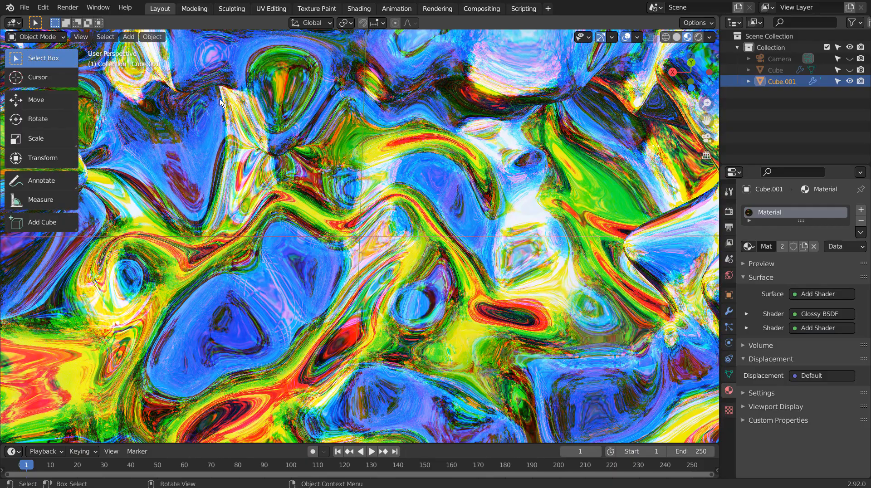